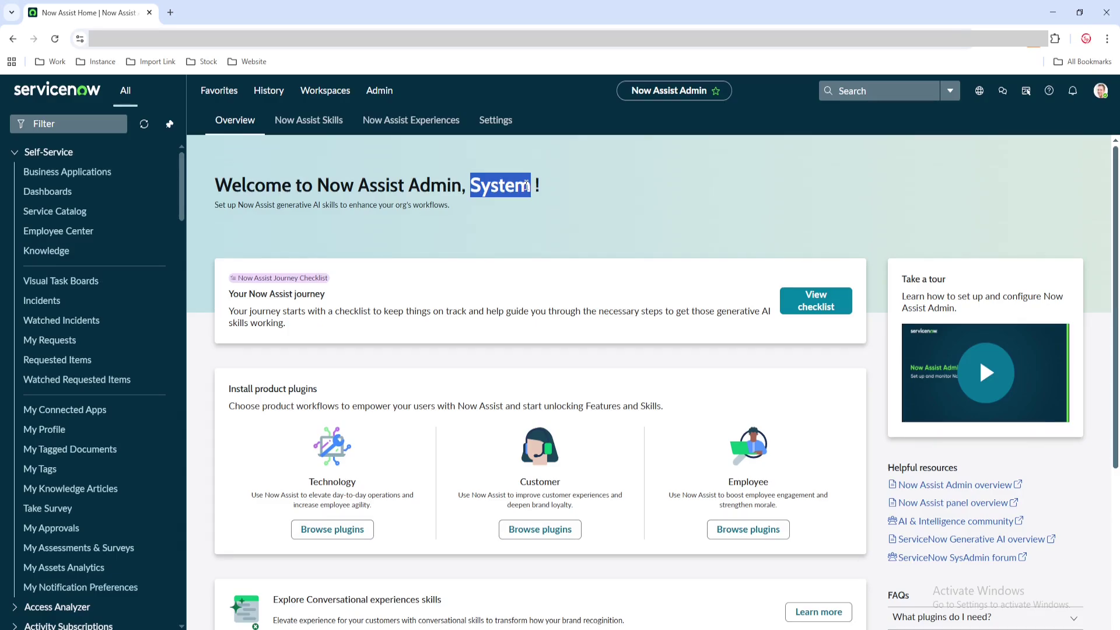
Step: Switch to the Notepad notes and add the line "NowAssist Admin" below the Predective Int line, separated by a blank line
key("alt+Tab")
left_click(555, 428)
key("Return")
key("Return")
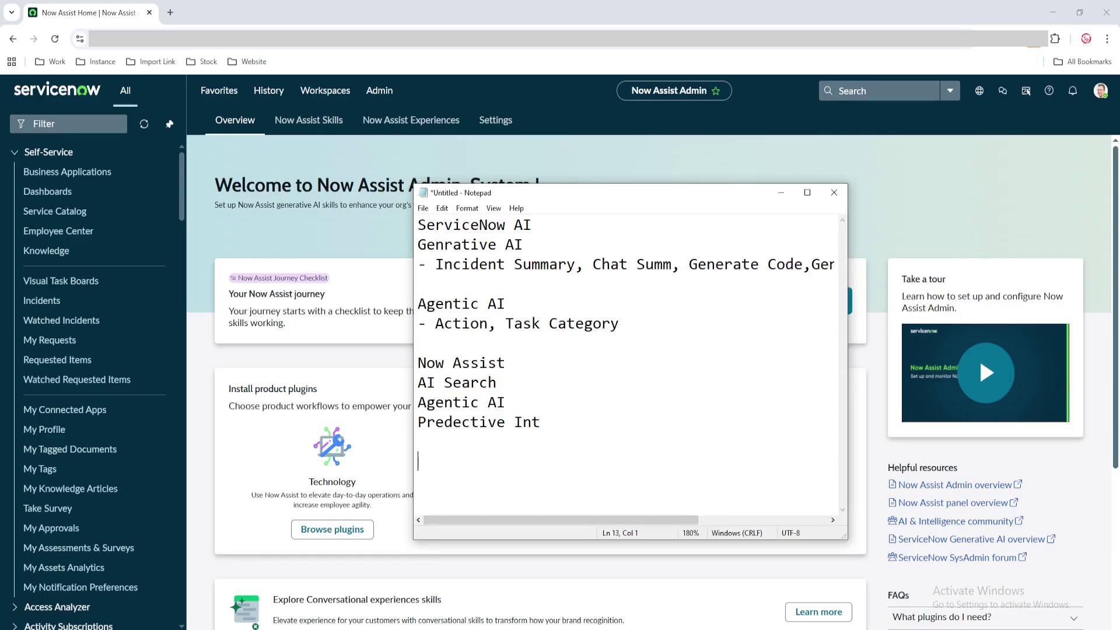
type("Now")
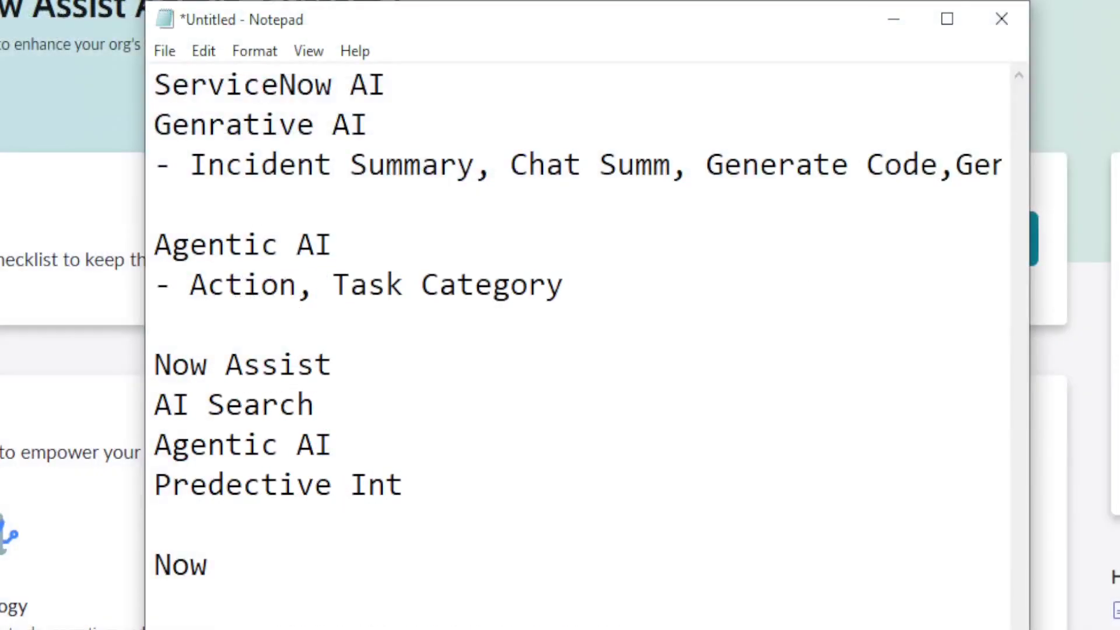
type("Assist")
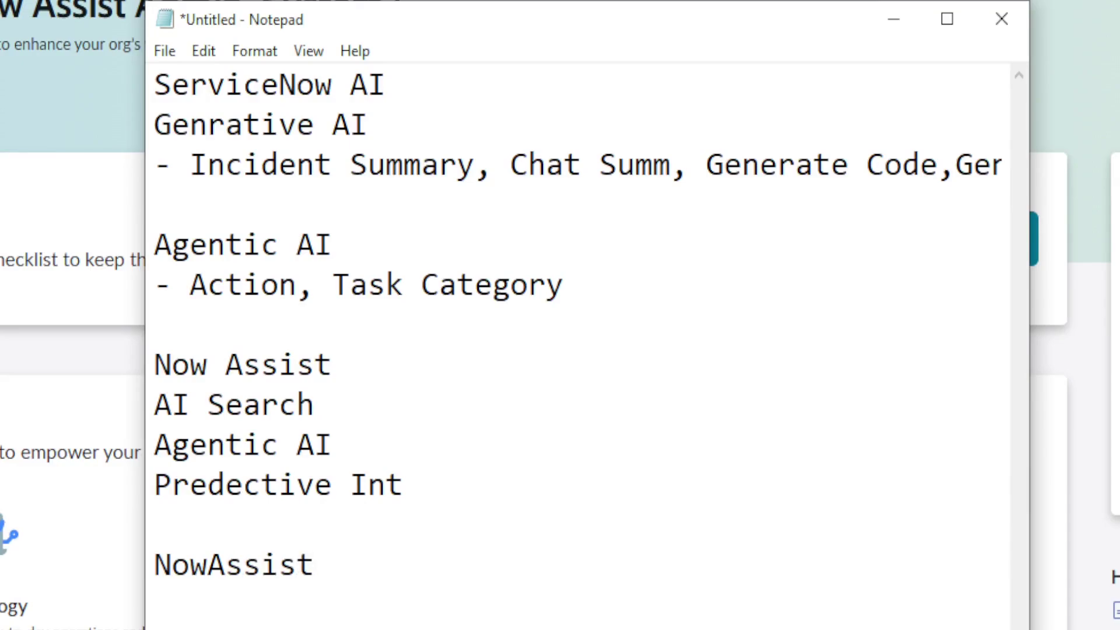
type(" Admin")
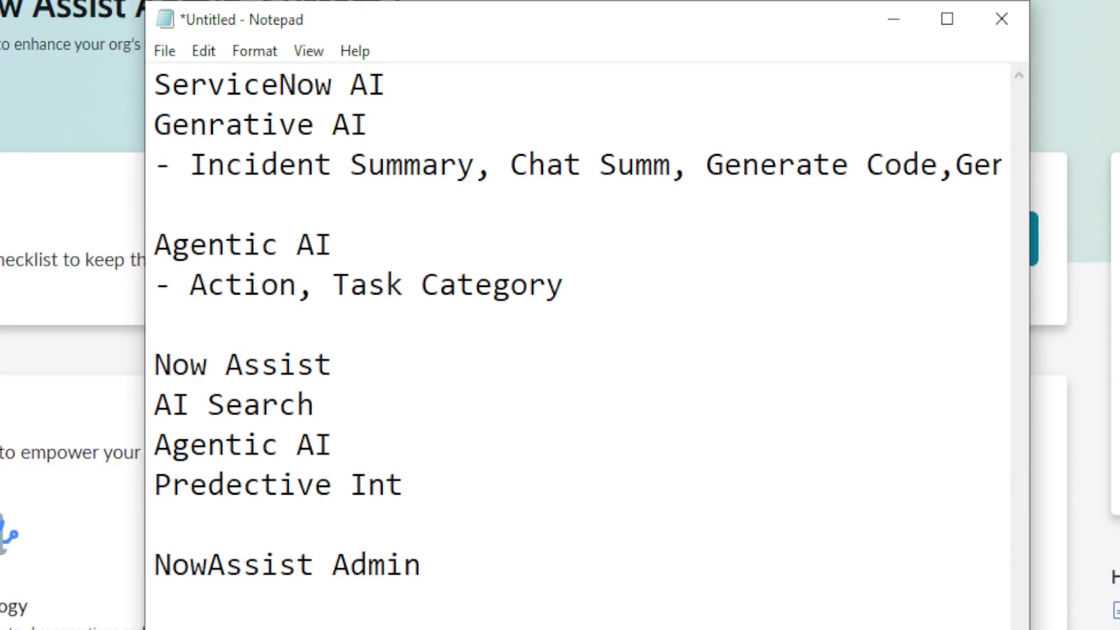
Step: Insert the heading "Module" on its own line directly above "NowAssist Admin" in the notes
key("Up")
key("Return")
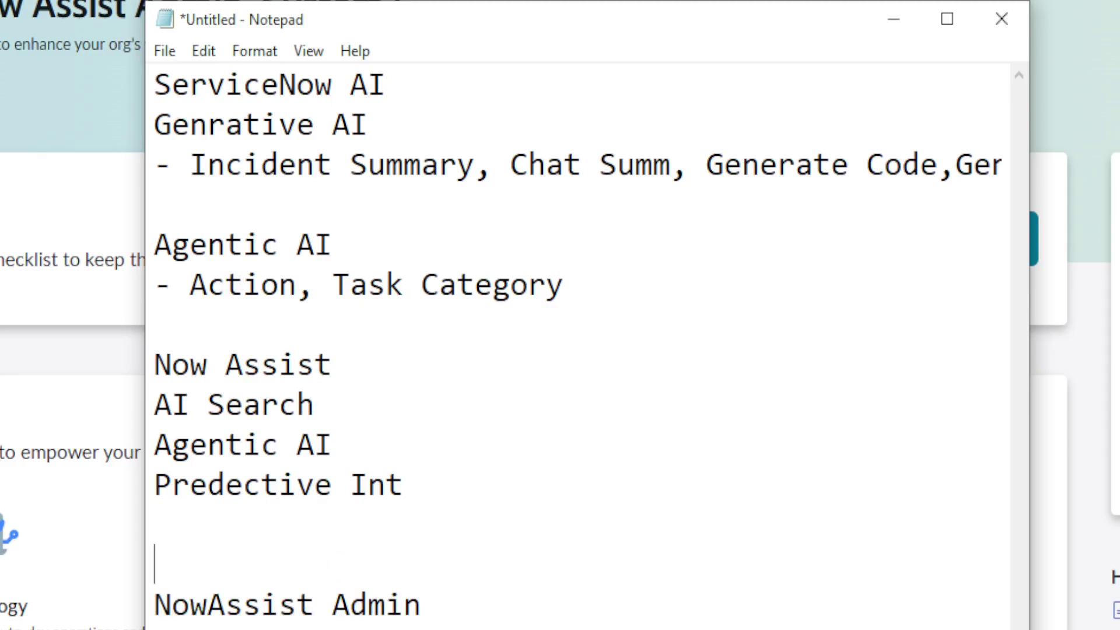
type("Mo")
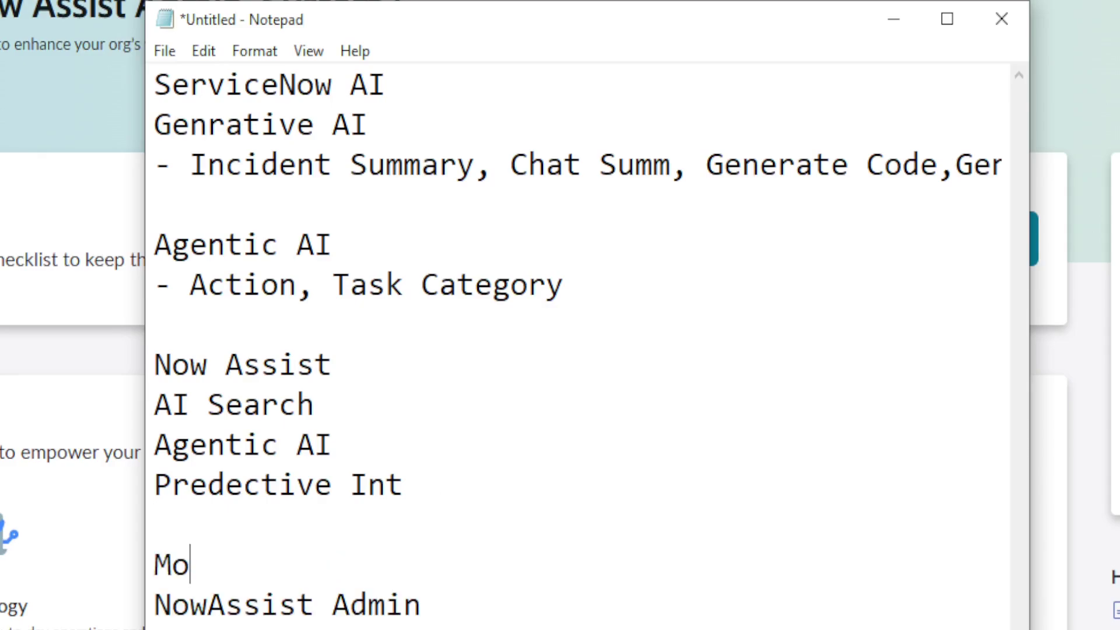
type("dule")
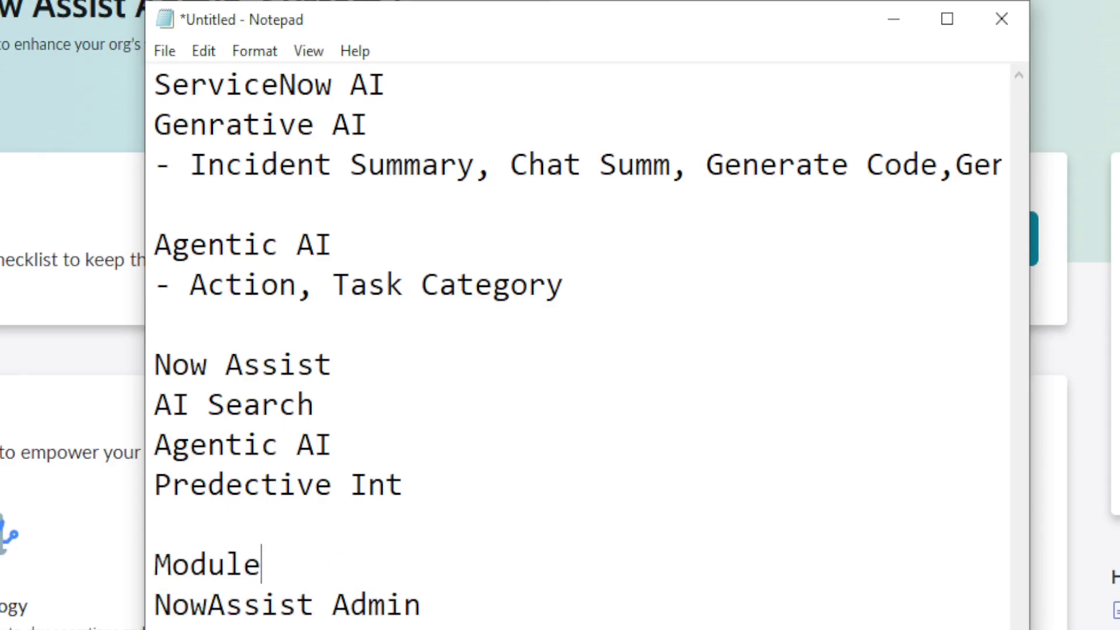
left_click(452, 608)
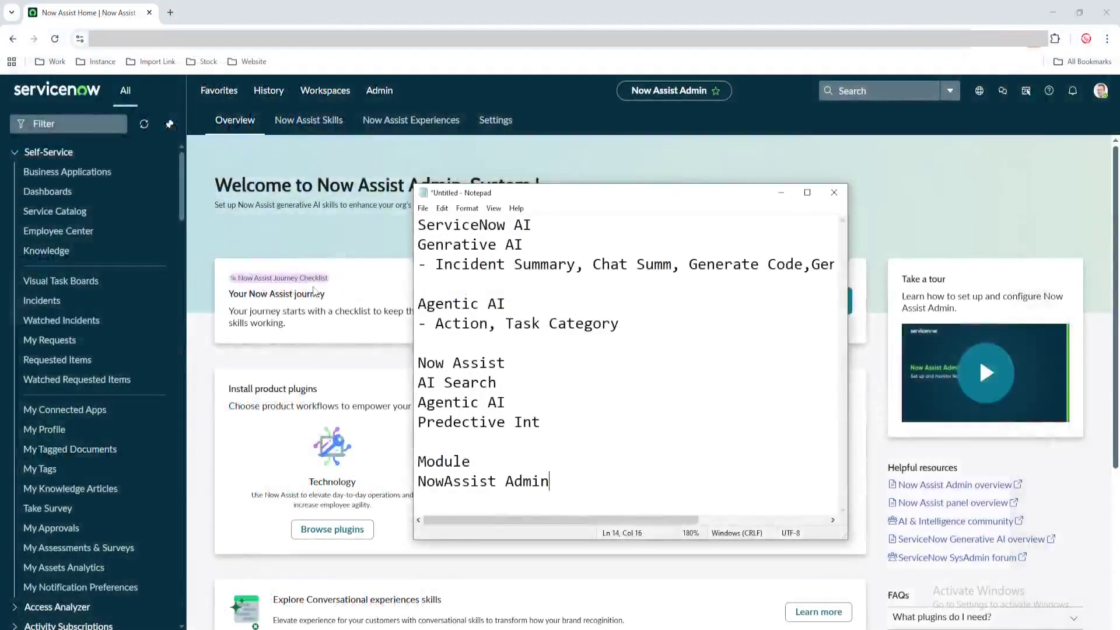
Step: Open the Now Assist Skills page in ServiceNow and add a "Skill" line below "NowAssist Admin" in the Notepad notes
left_click(318, 253)
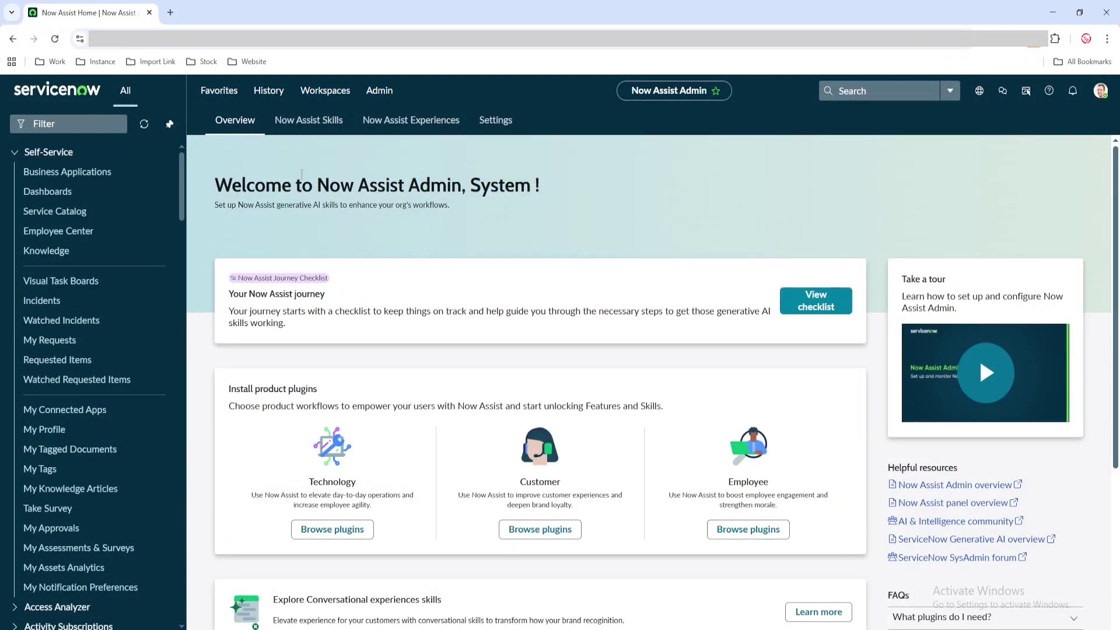
left_click(305, 121)
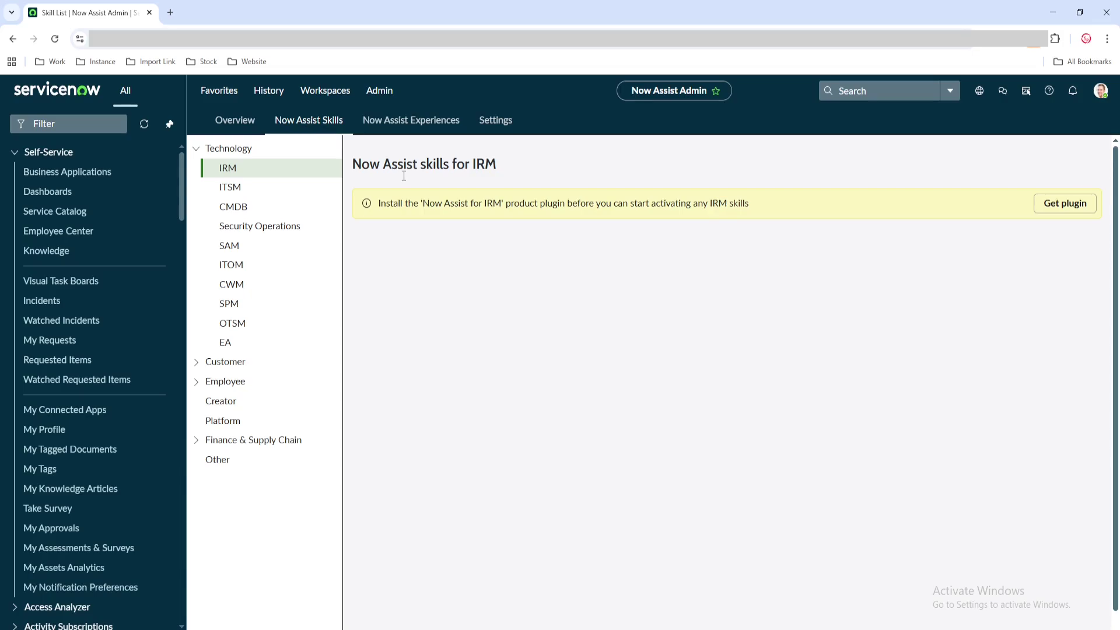
key("alt+Tab")
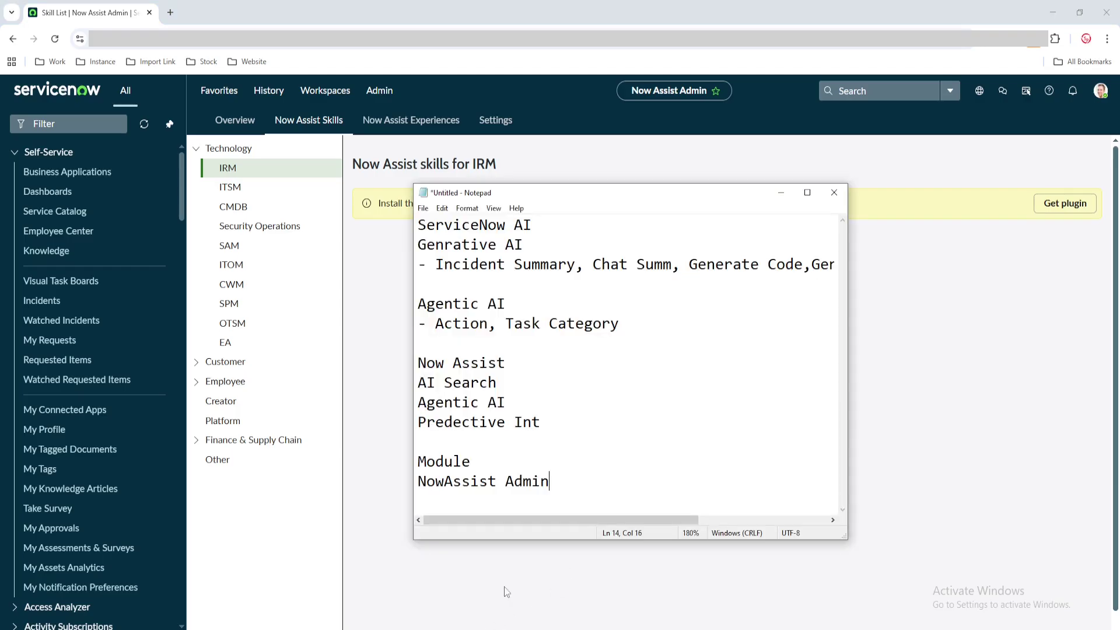
key("Return")
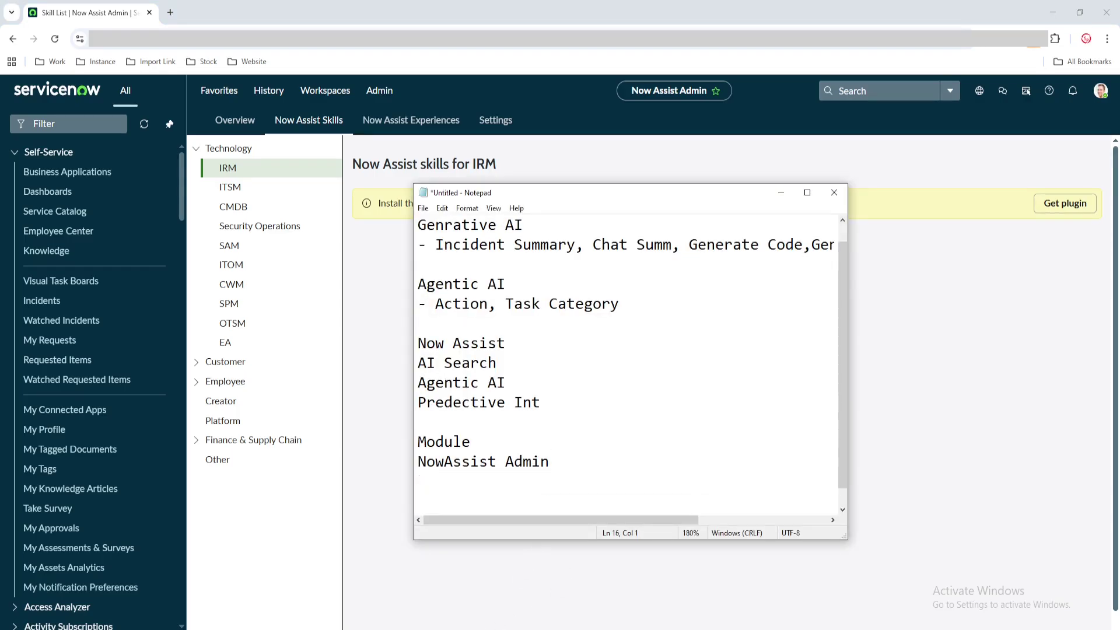
type("Skill")
left_click(977, 413)
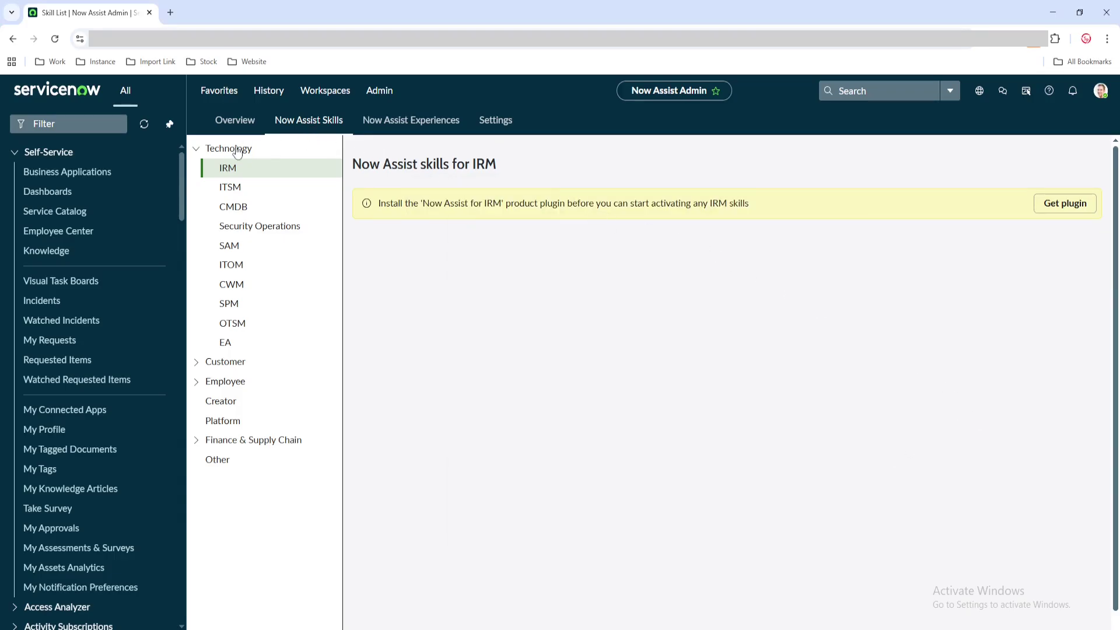
Step: Review the skill categories in ServiceNow and show the Now Assist skills for ITSM under Technology
left_click(196, 149)
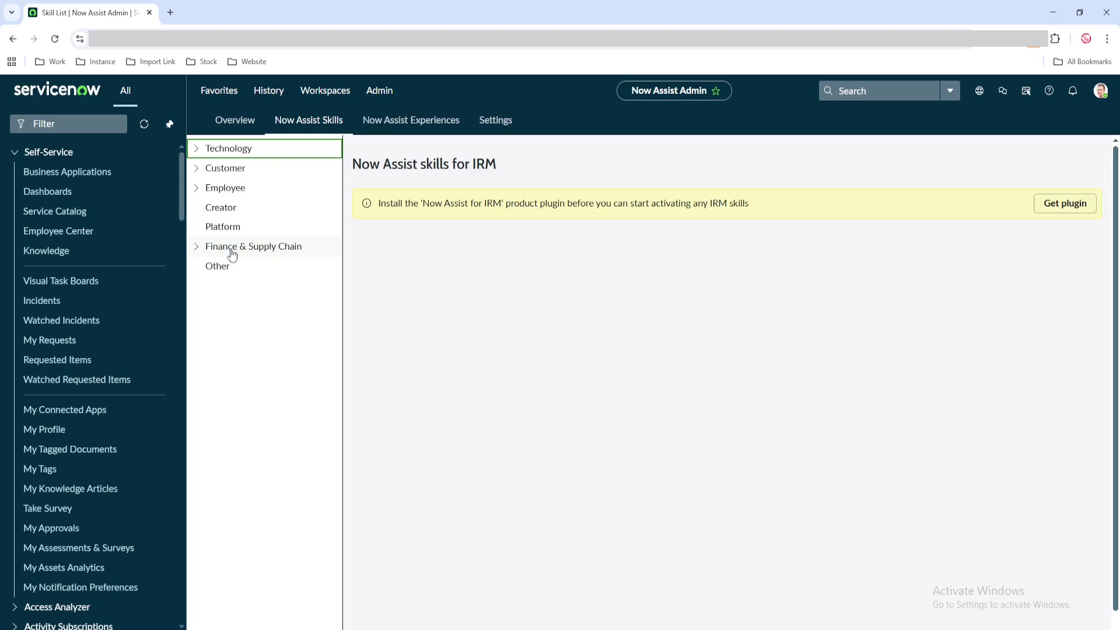
left_click(195, 150)
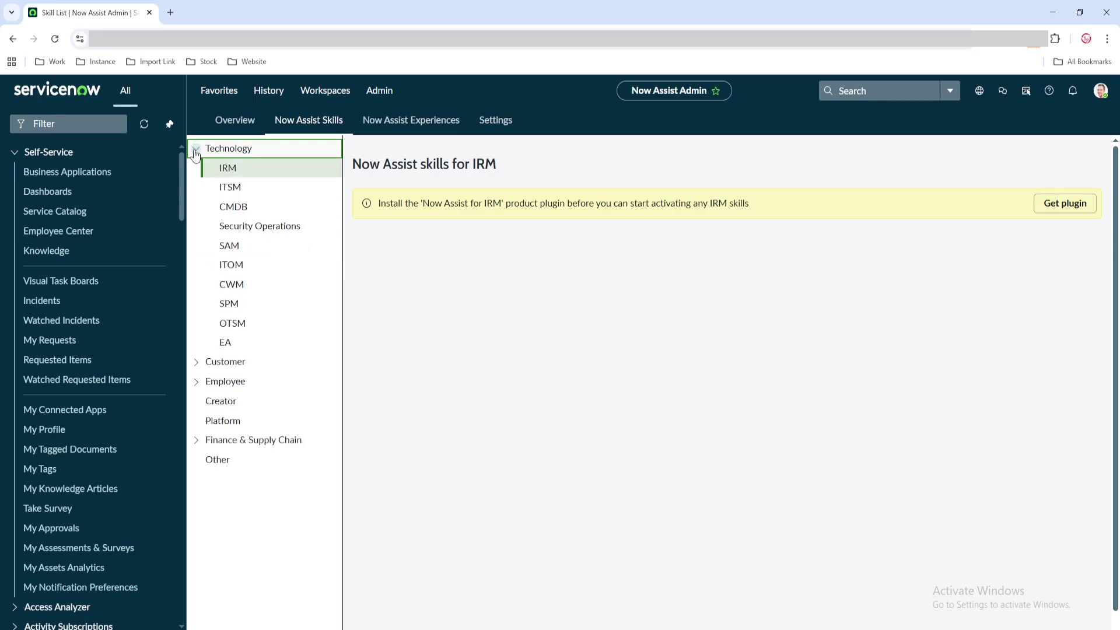
left_click(241, 191)
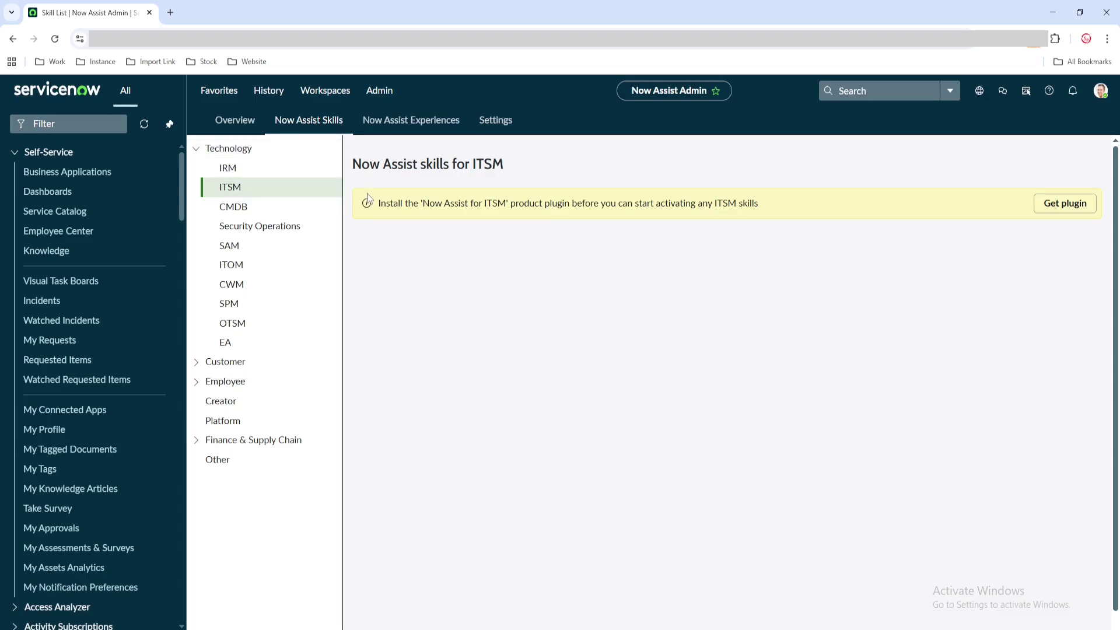
Step: Get the Now Assist for IT Service Management (ITSM) plugin from the available Technology plugins, continuing to its ServiceNow Store page
left_click(1078, 207)
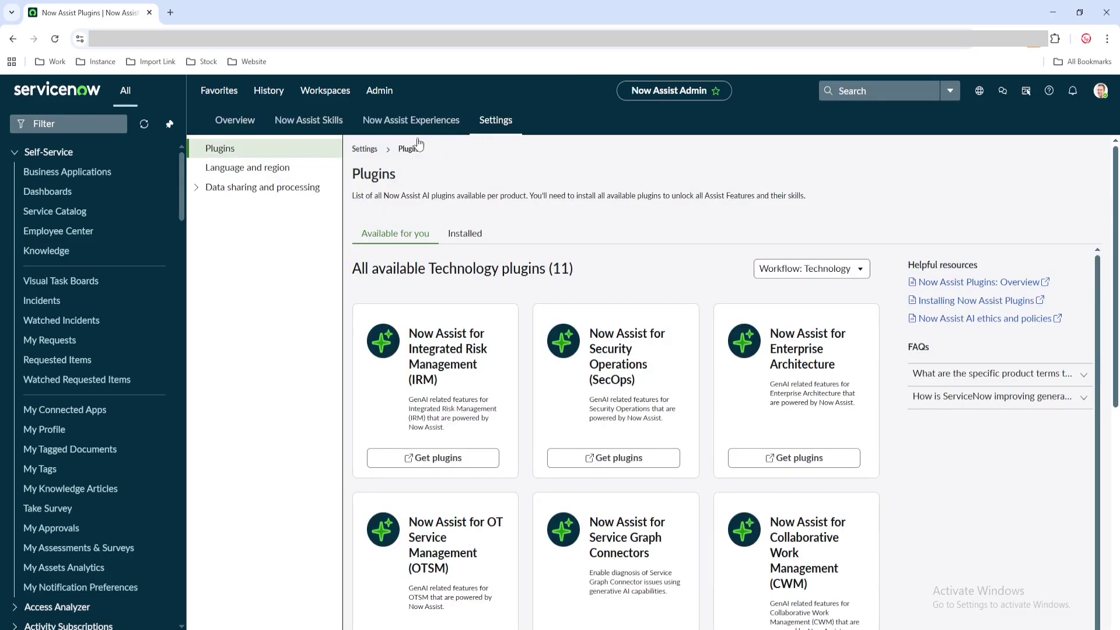
left_click(274, 153)
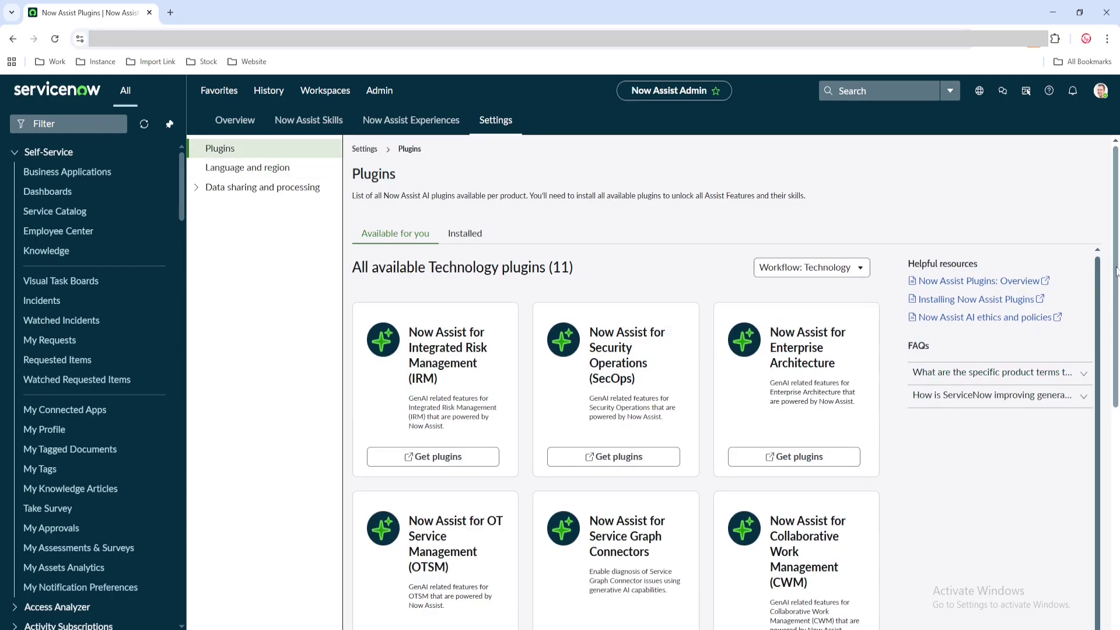
left_click_drag(1115, 270, 1111, 409)
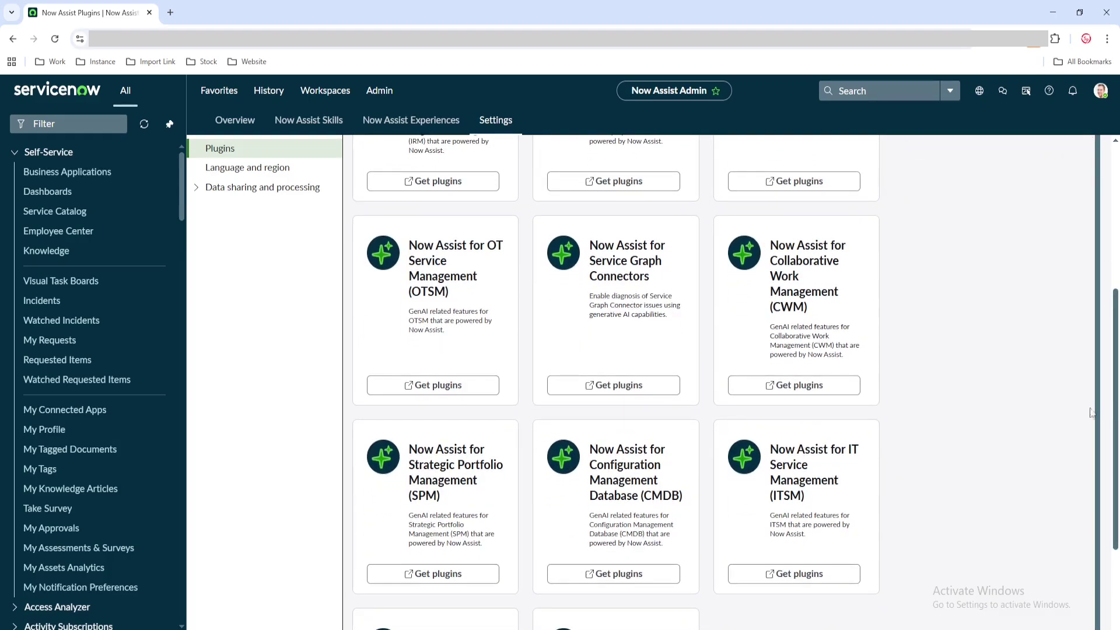
scroll(961, 457, "down", 2)
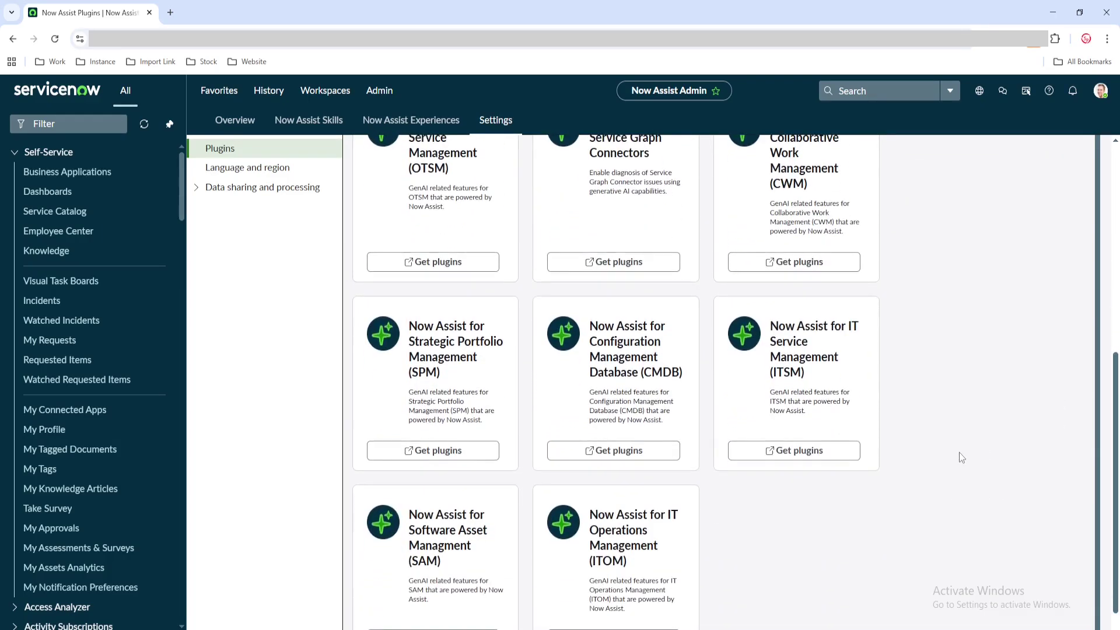
left_click(803, 459)
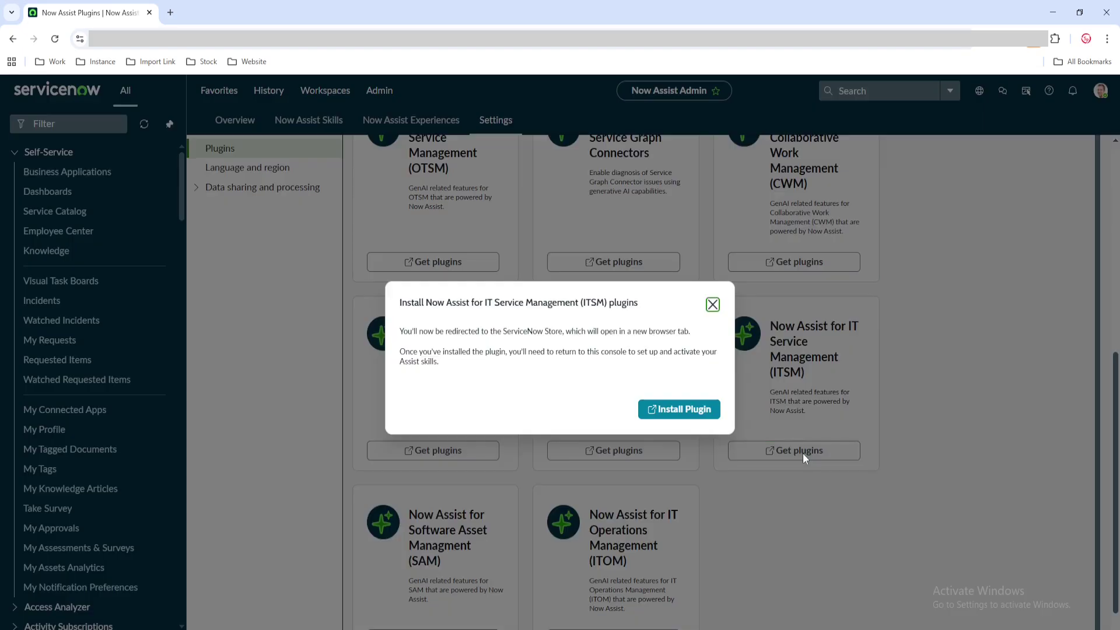
left_click(683, 410)
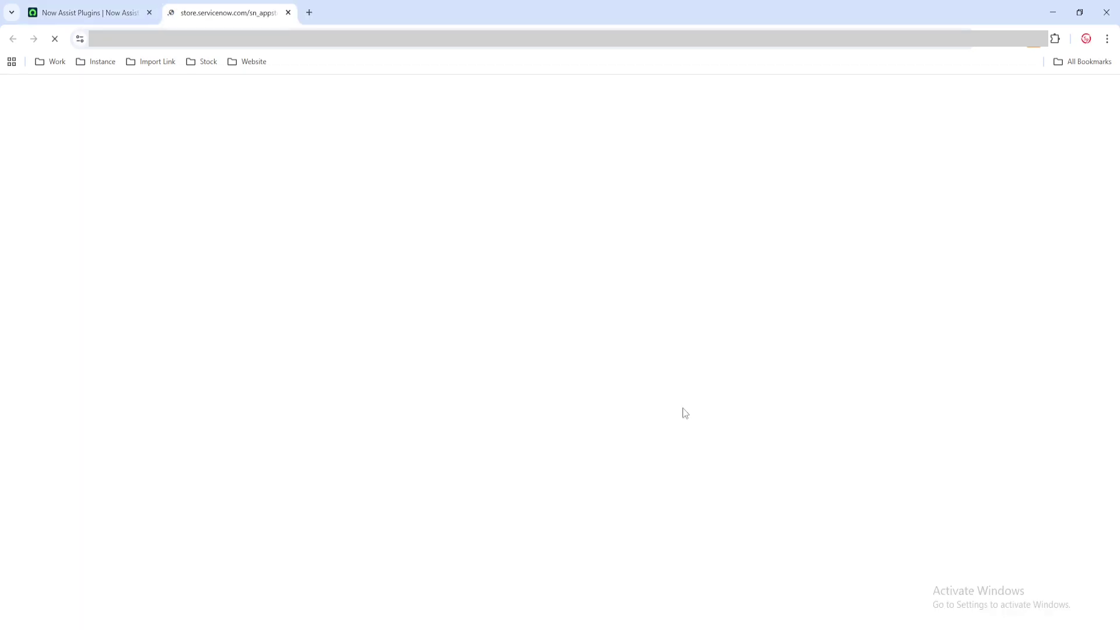
Step: Return to the Now Assist plugins page and dismiss the refresh prompt without refreshing
left_click(110, 19)
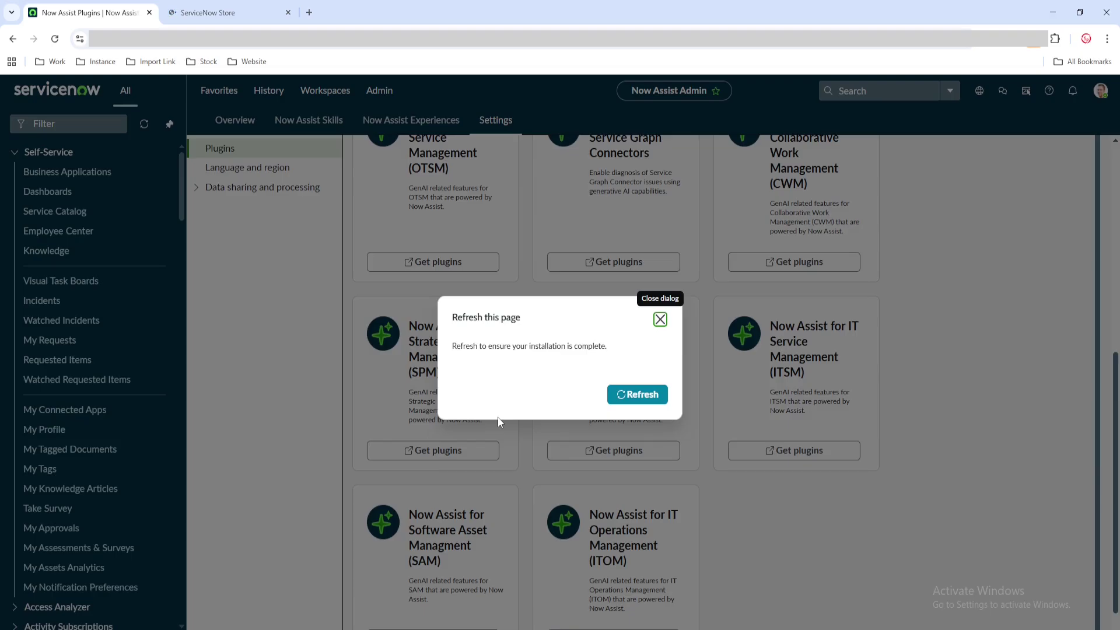
left_click(659, 320)
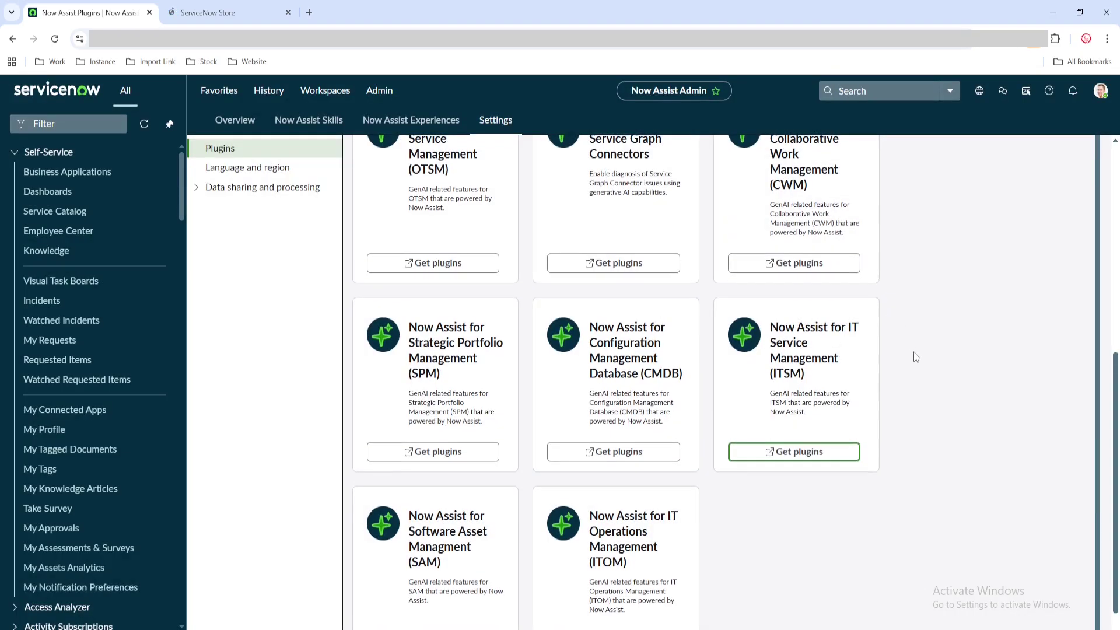
scroll(968, 335, "up", 5)
left_click(465, 143)
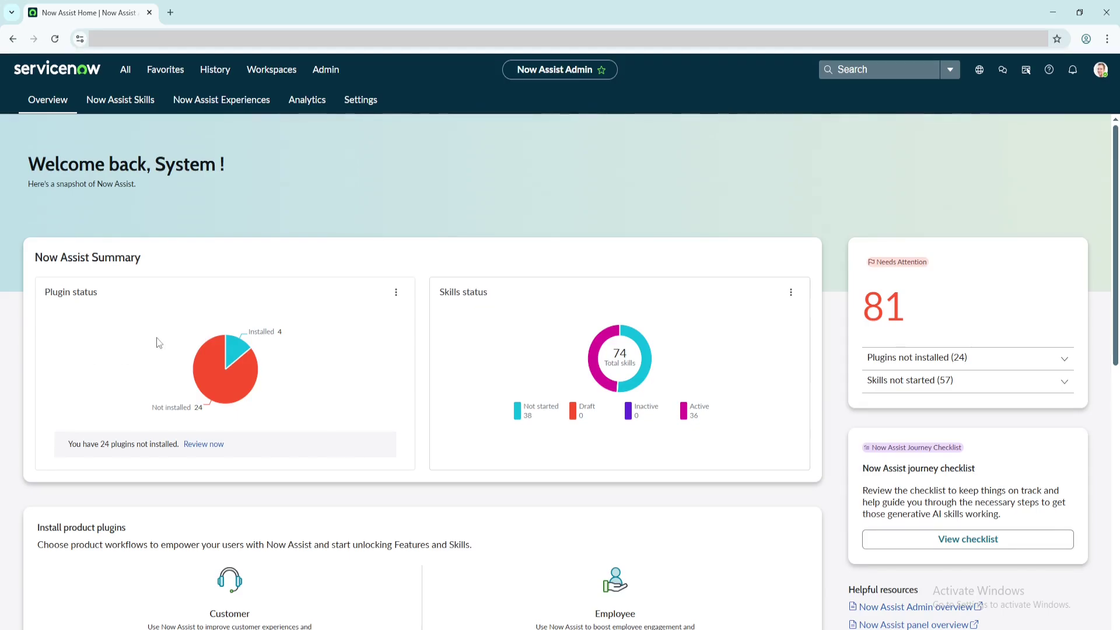
Step: Open the list of installed Now Assist plugins from the Plugin status chart
mouse_move(235, 353)
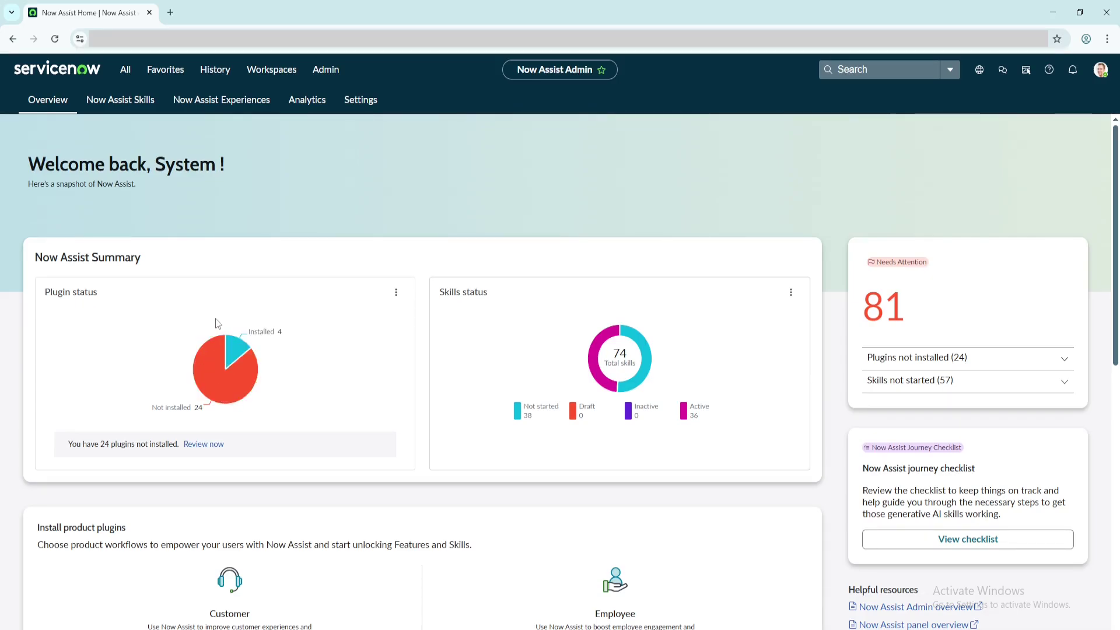
left_click(230, 354)
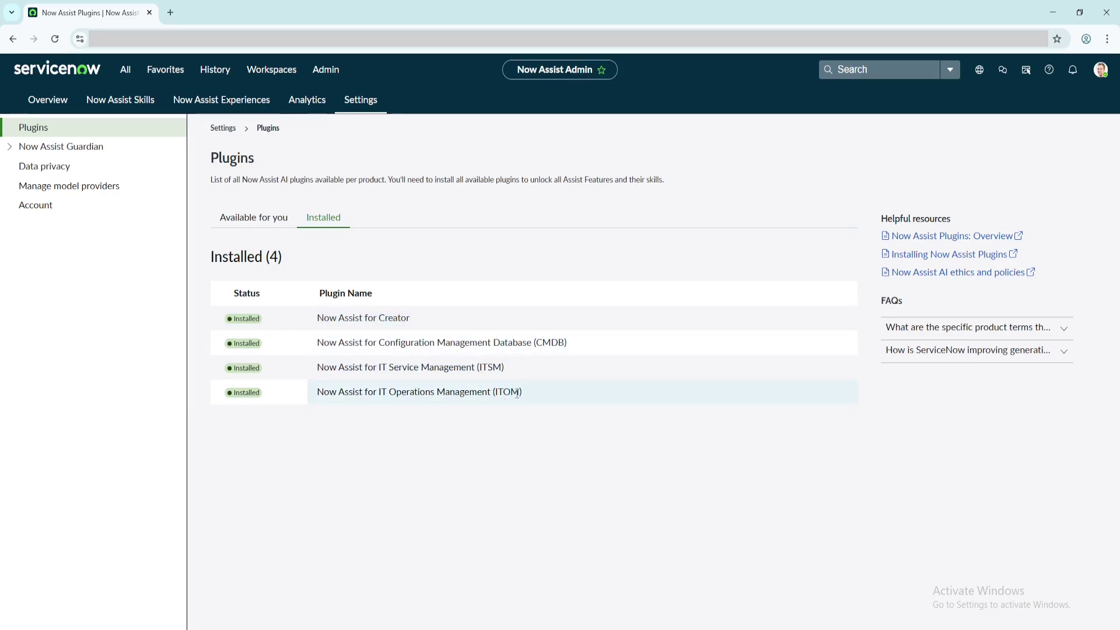
Step: Open the Now Assist skills for ITSM and examine the available skills and their activation status
left_click(121, 102)
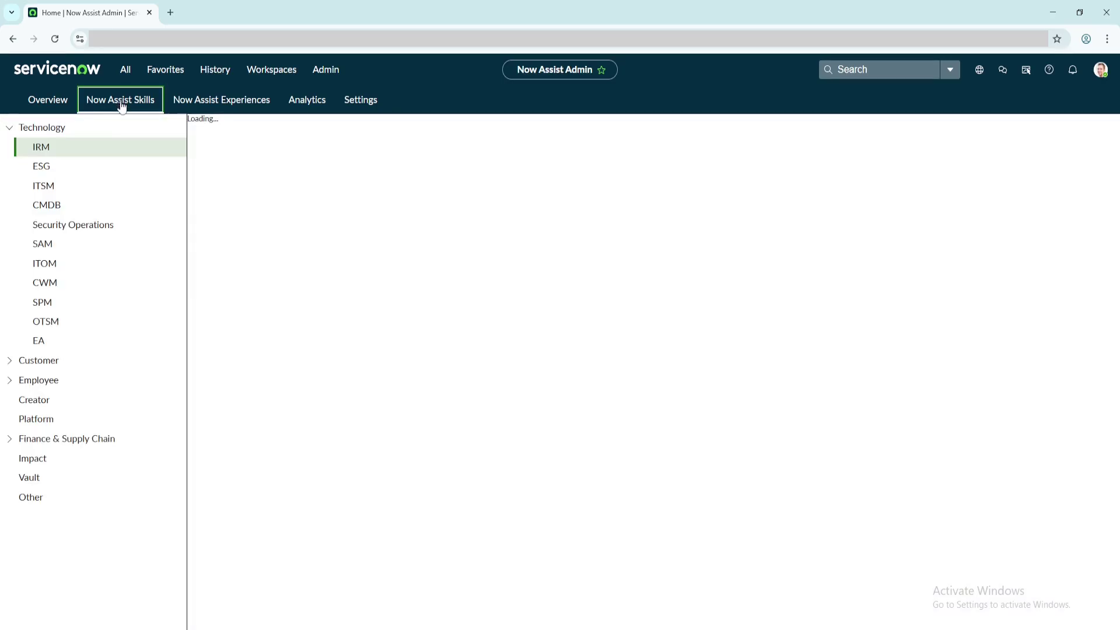
left_click(56, 190)
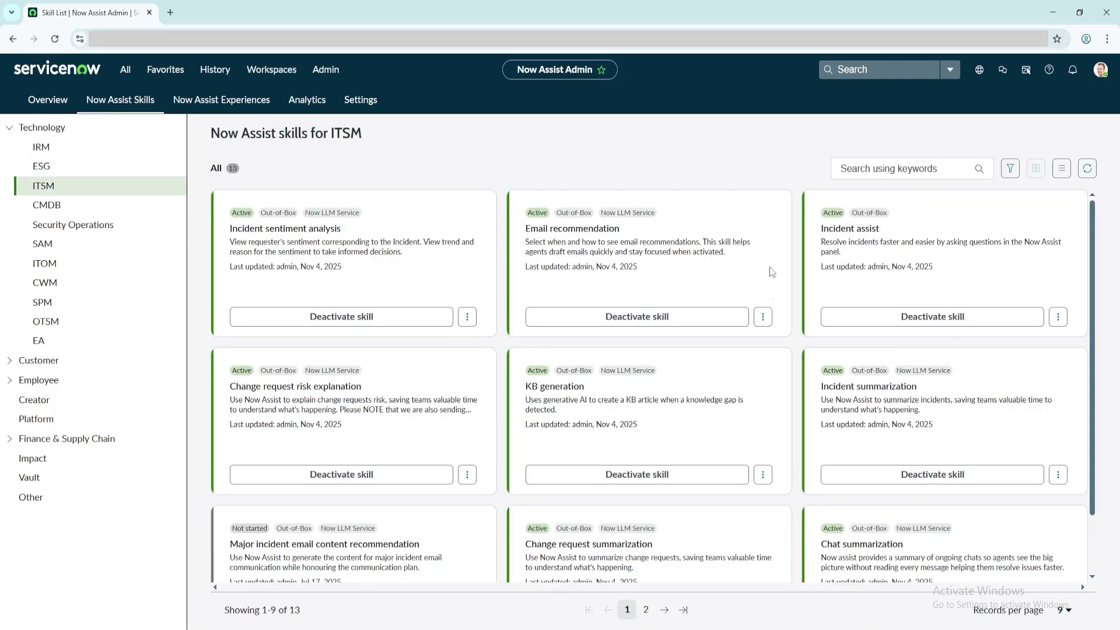
scroll(761, 332, "down", 1)
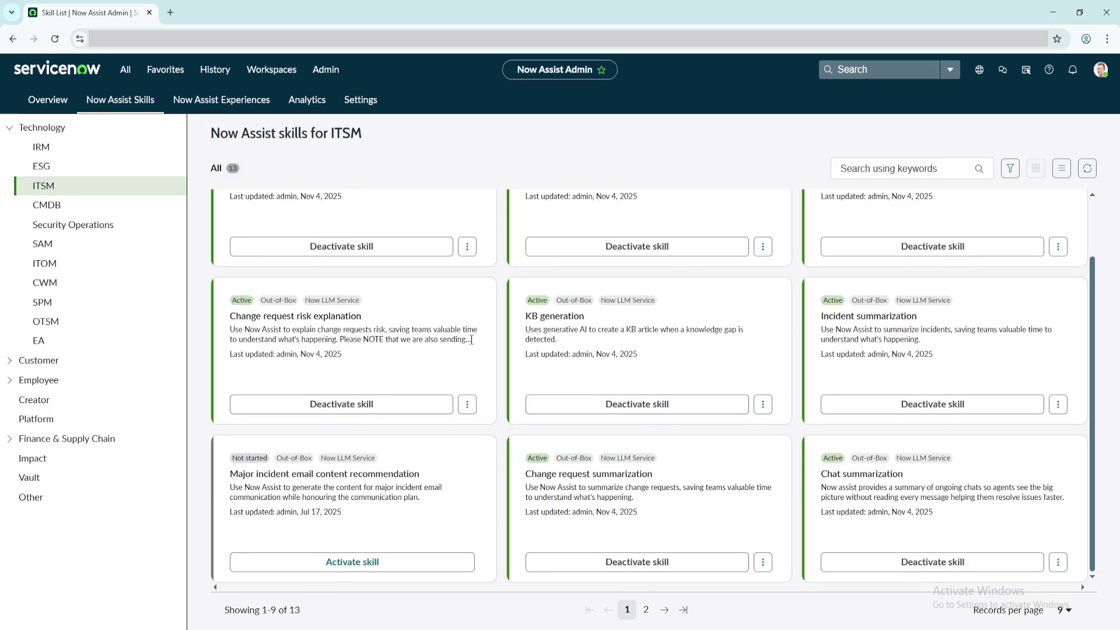
scroll(471, 339, "up", 1)
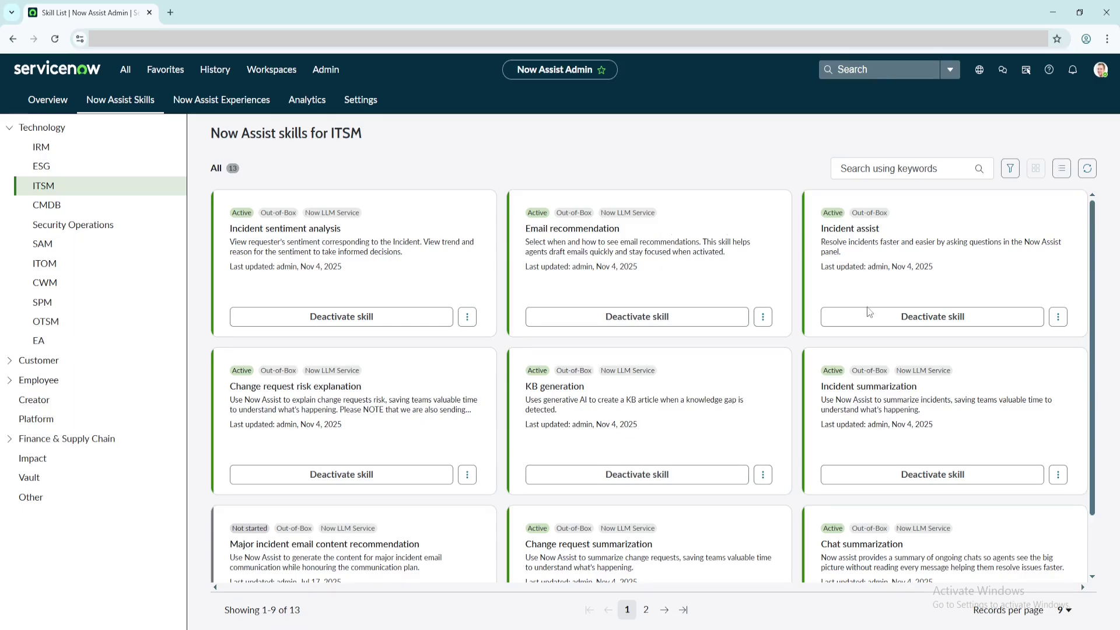
scroll(869, 315, "down", 1)
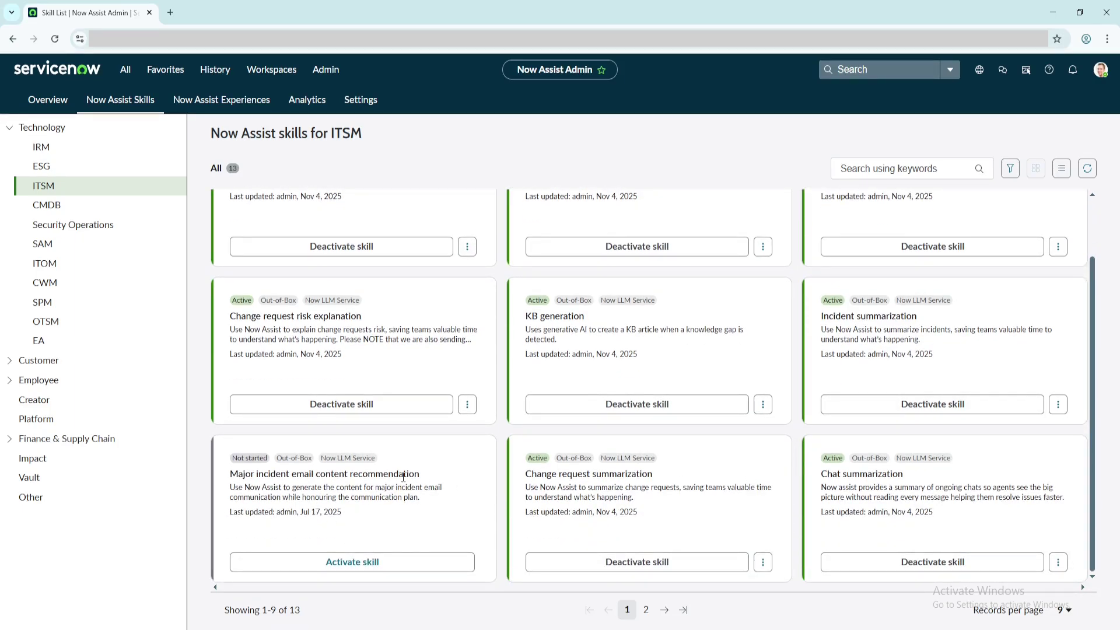
scroll(326, 408, "up", 1)
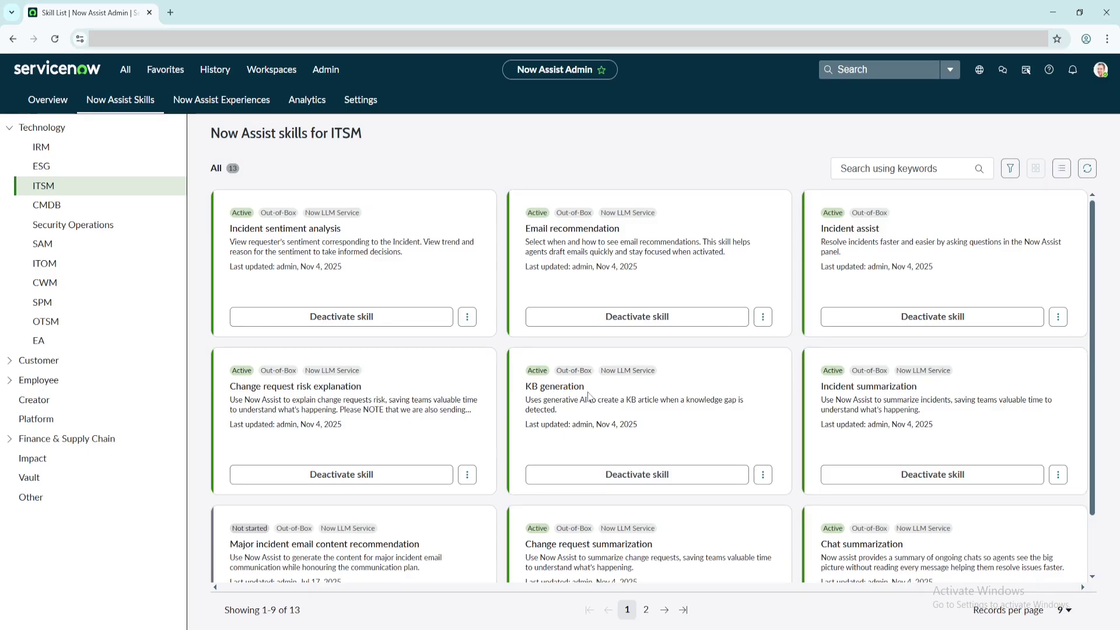
Step: Open the Service Operations Workspace
left_click(275, 71)
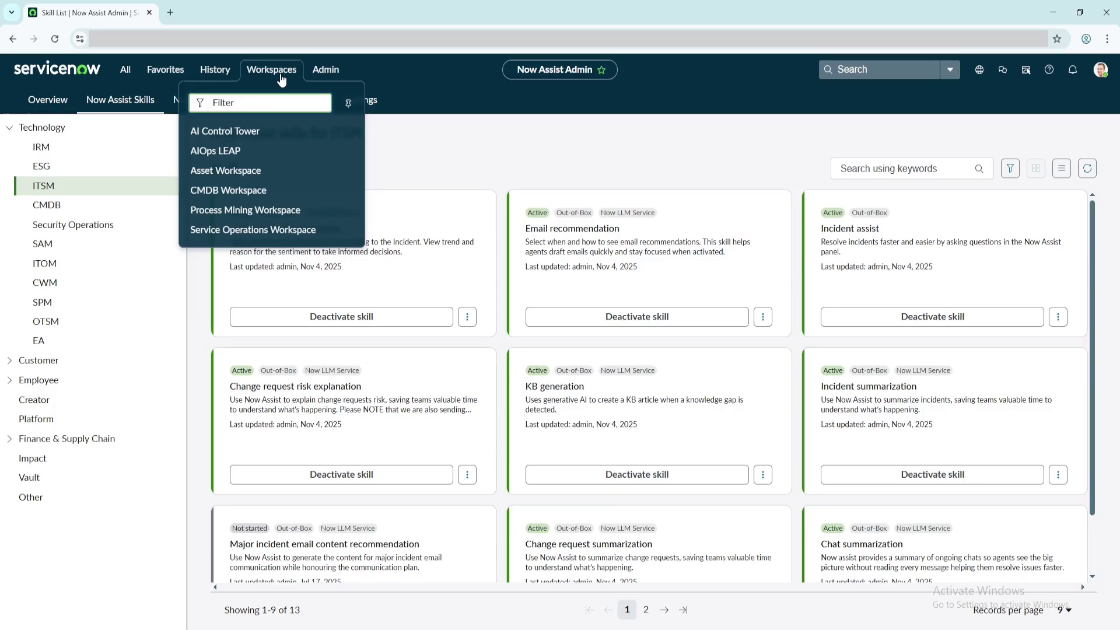
left_click(265, 230)
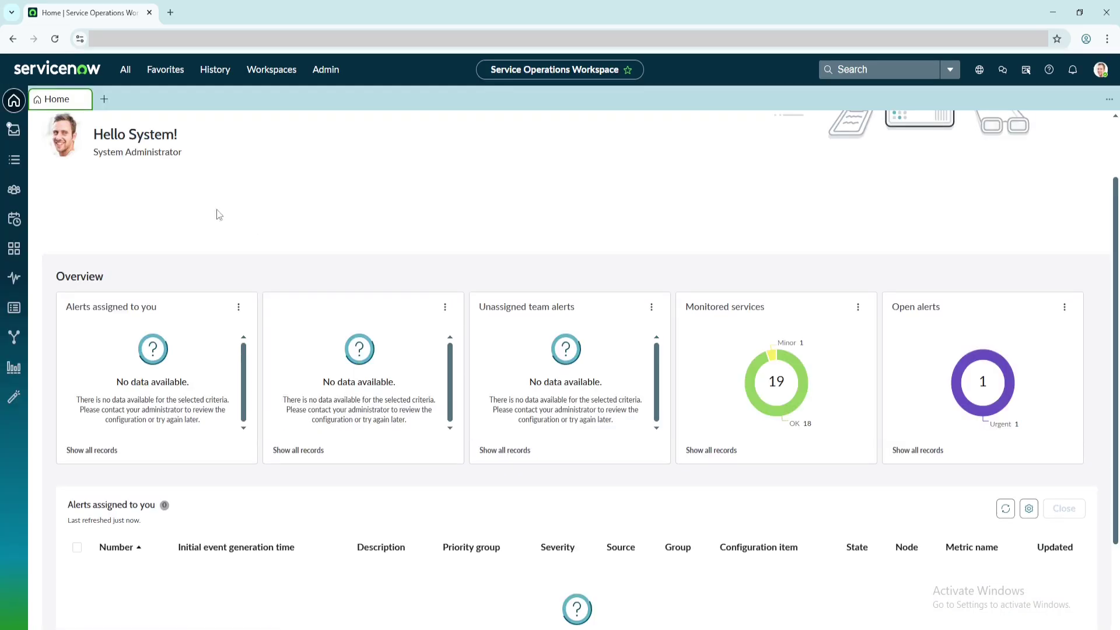
Step: Open incident INC0099580 about the failed training job submission from the list of all incidents
left_click(14, 162)
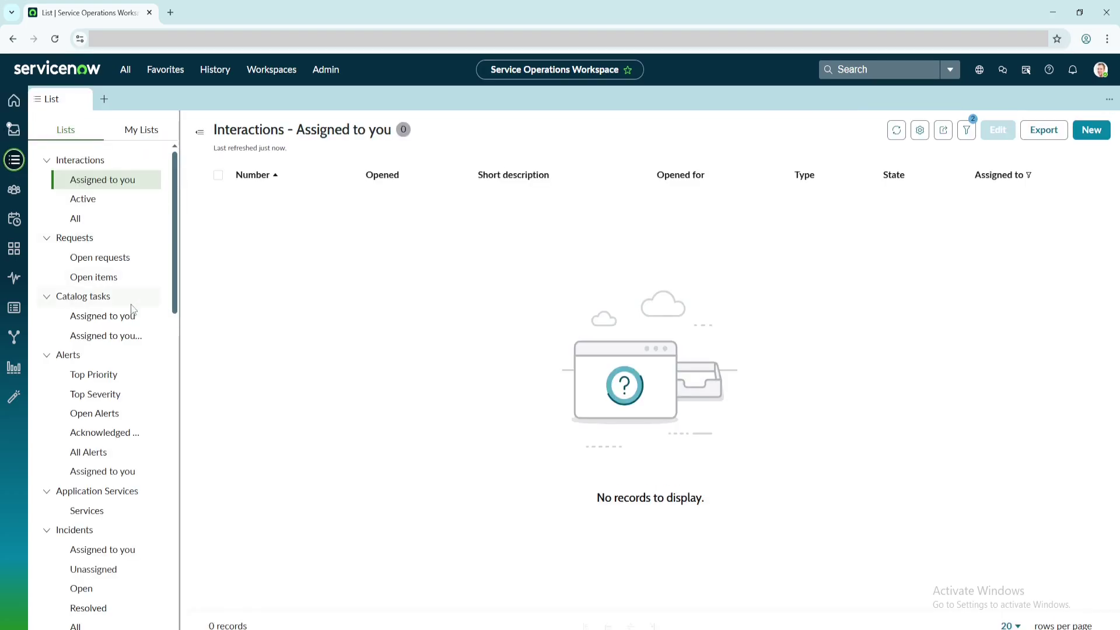
scroll(143, 419, "down", 1)
scroll(143, 418, "down", 3)
left_click(91, 445)
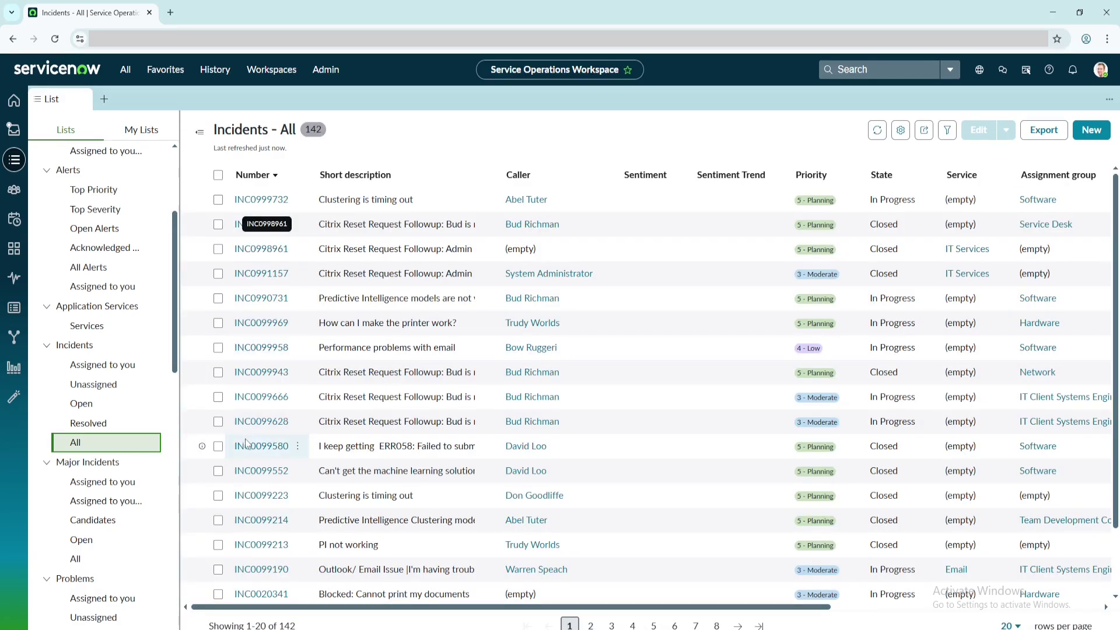
left_click(252, 447)
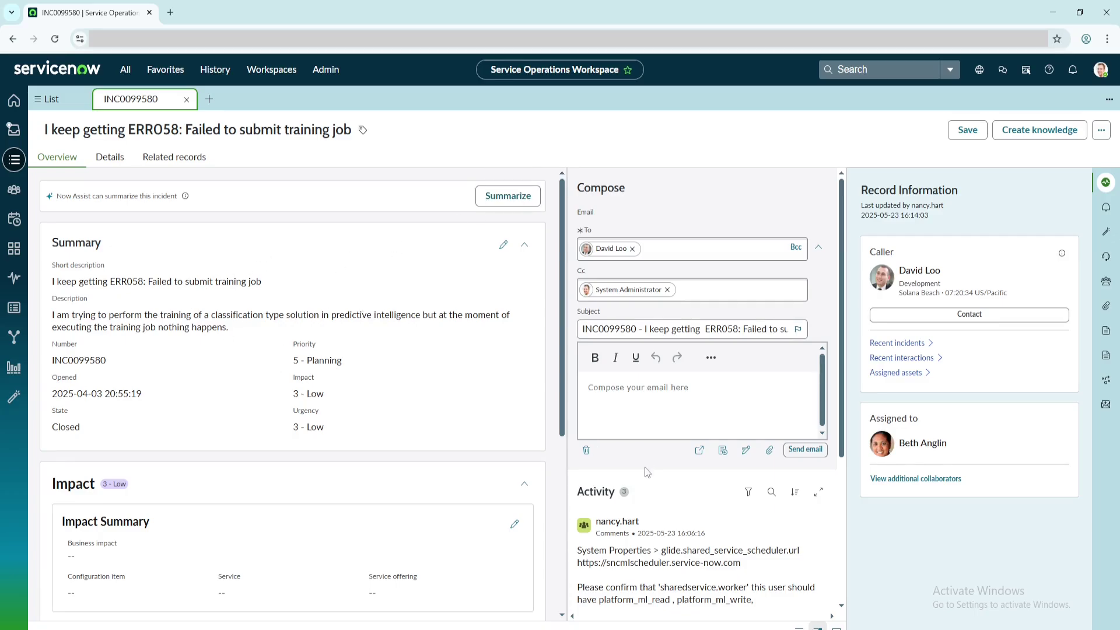
Step: Review the incident's activity, generate its Now Assist summary and expand the summary to its full text
scroll(659, 507, "down", 4)
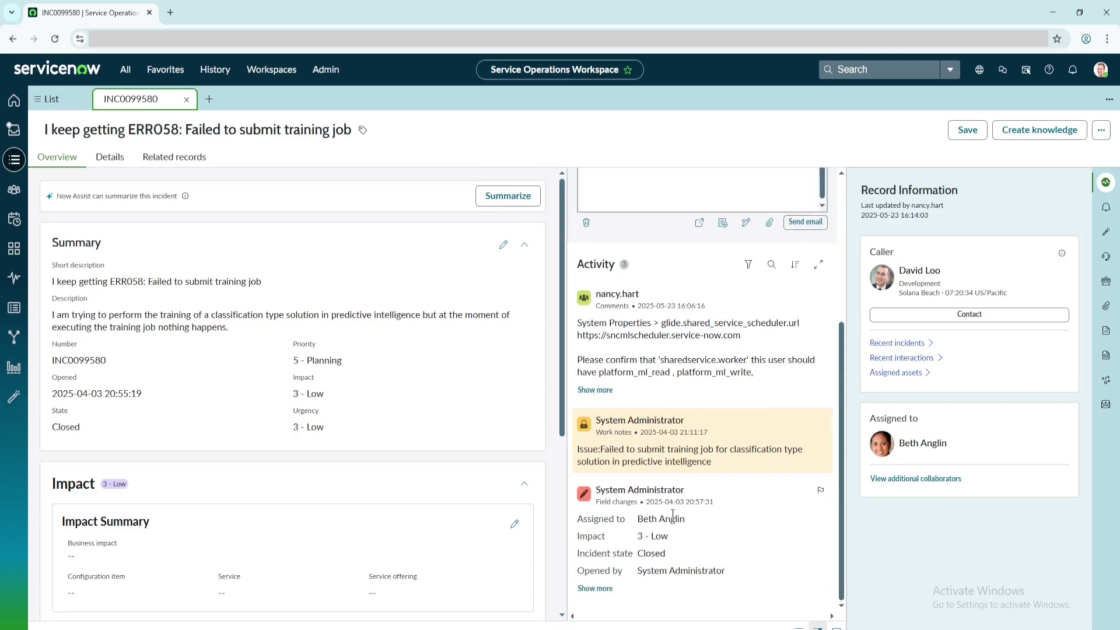
left_click(506, 204)
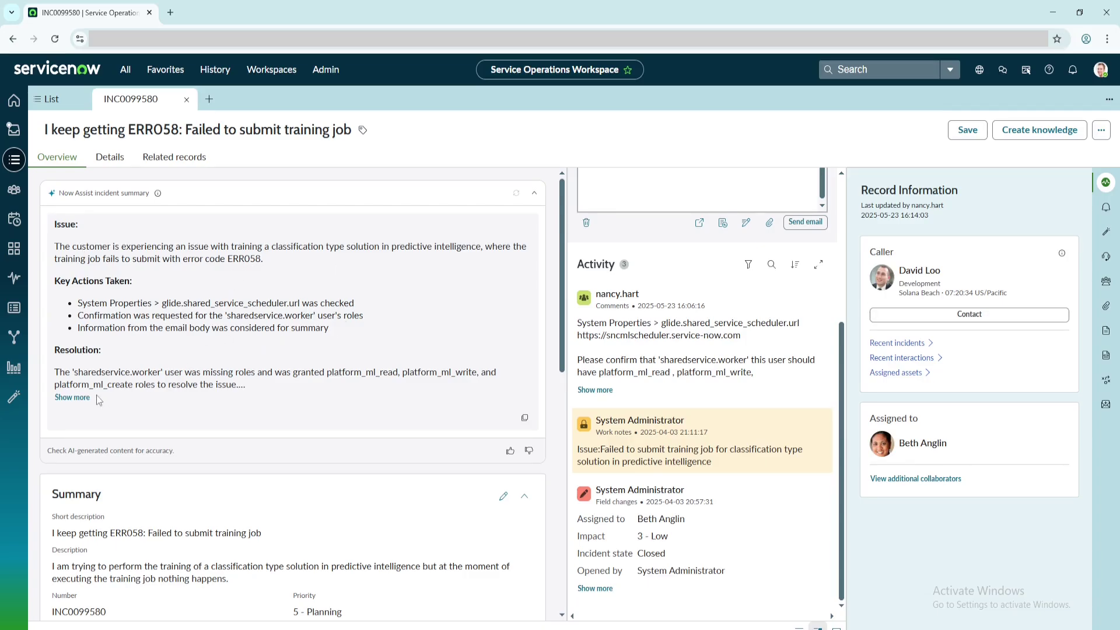
left_click(72, 398)
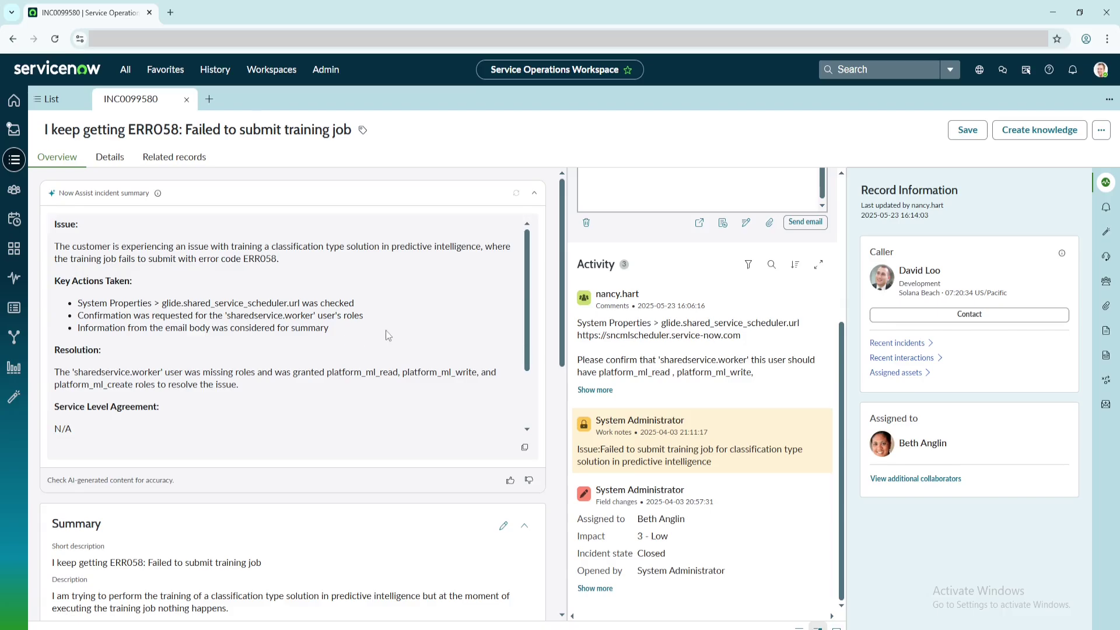
scroll(700, 350, "up", 3)
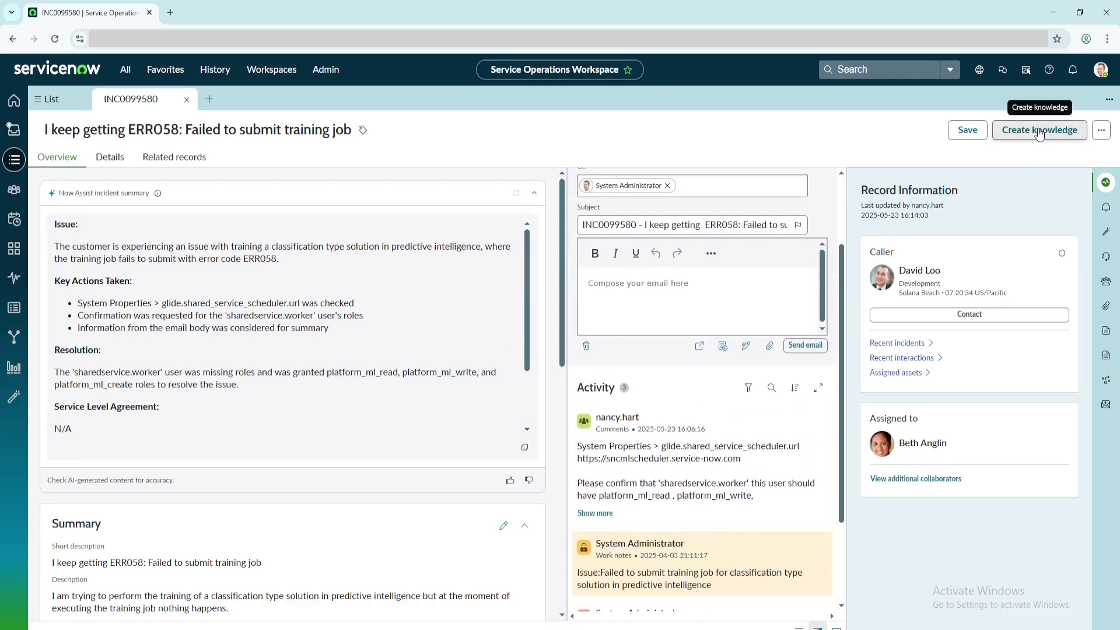
Step: Create a knowledge article from the incident, have Now Assist draft it, and review the drafted article body
left_click(1039, 133)
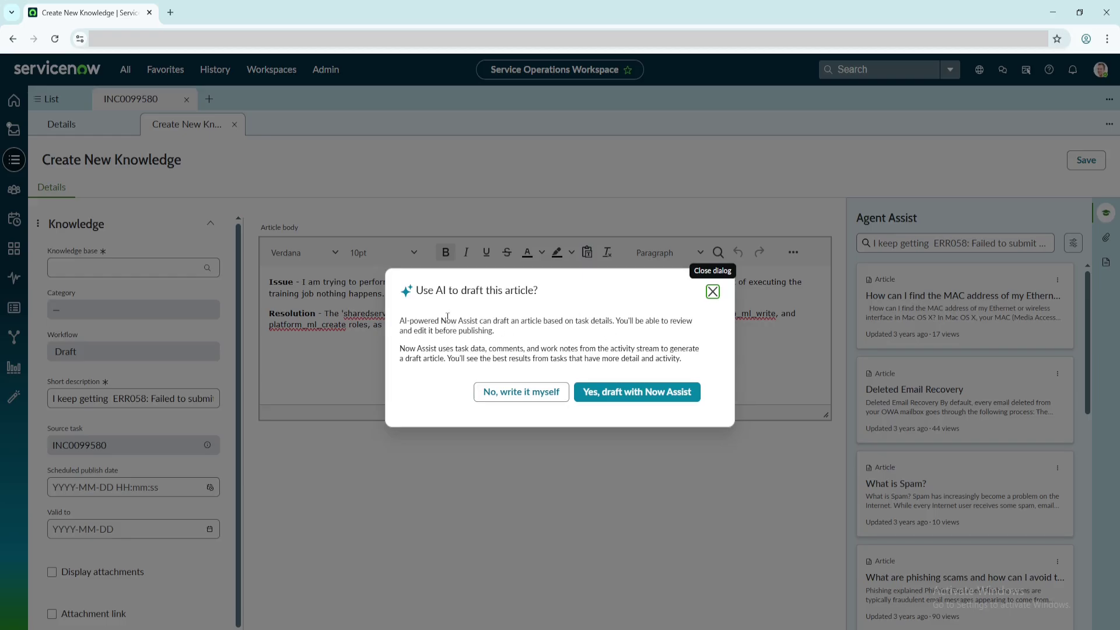
left_click(641, 393)
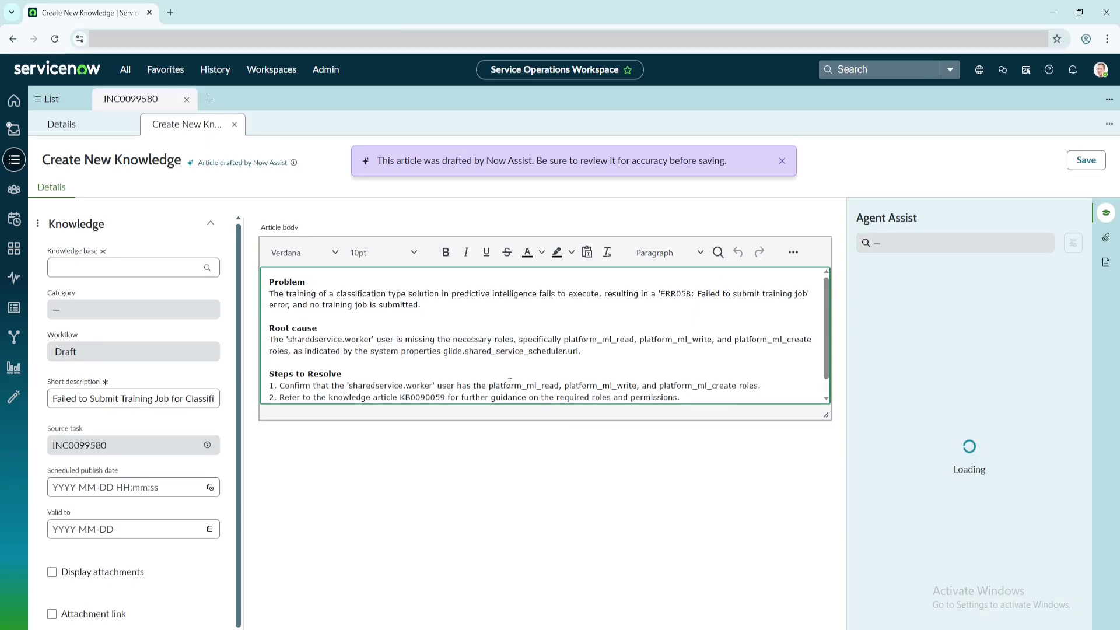
scroll(510, 382, "down", 1)
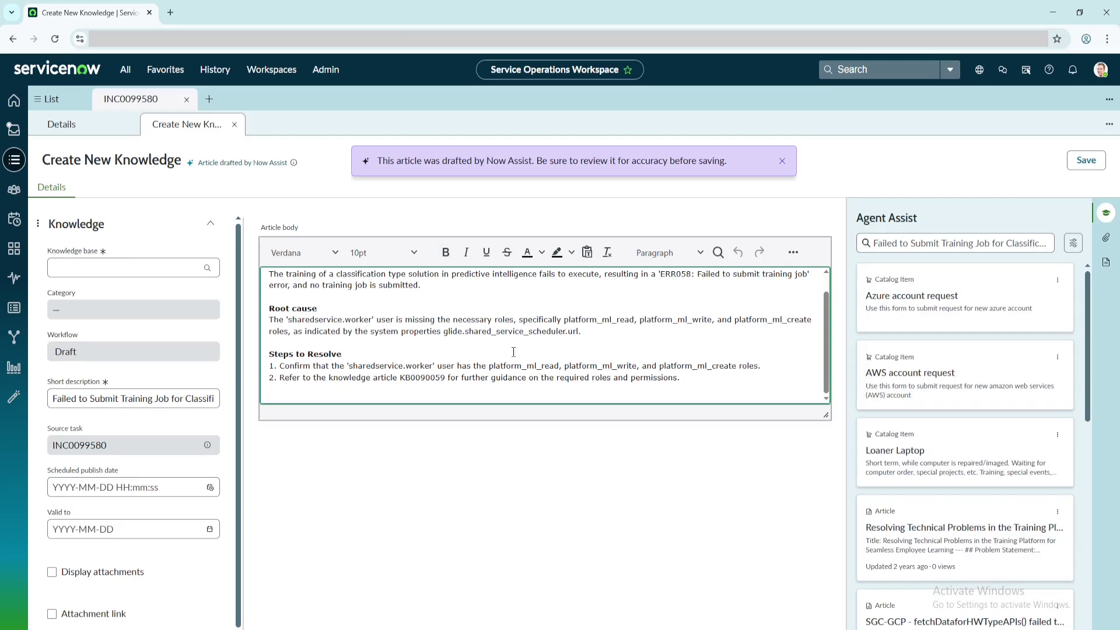